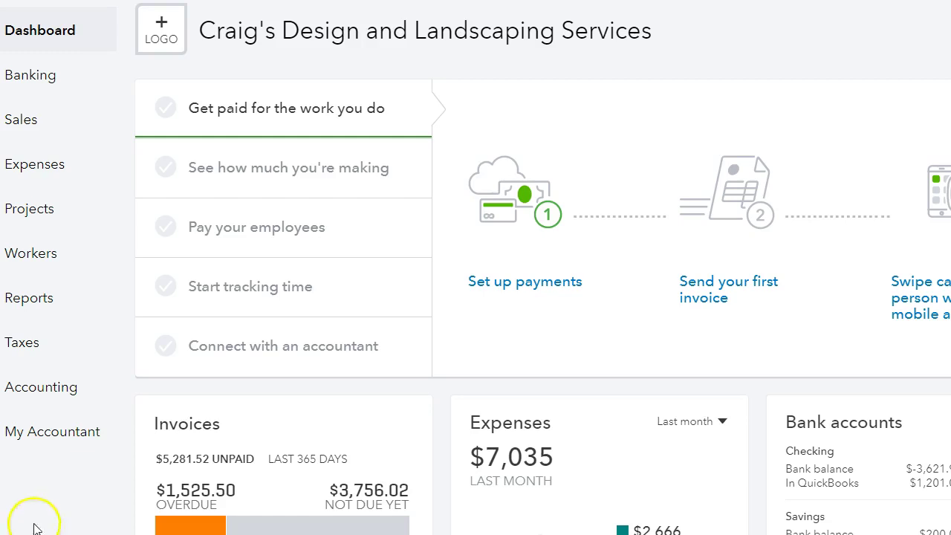
- Create a new account in the Chart of Accounts with account type Other Current Assets and detail type Retainage, and save it
mouse_move(70, 388)
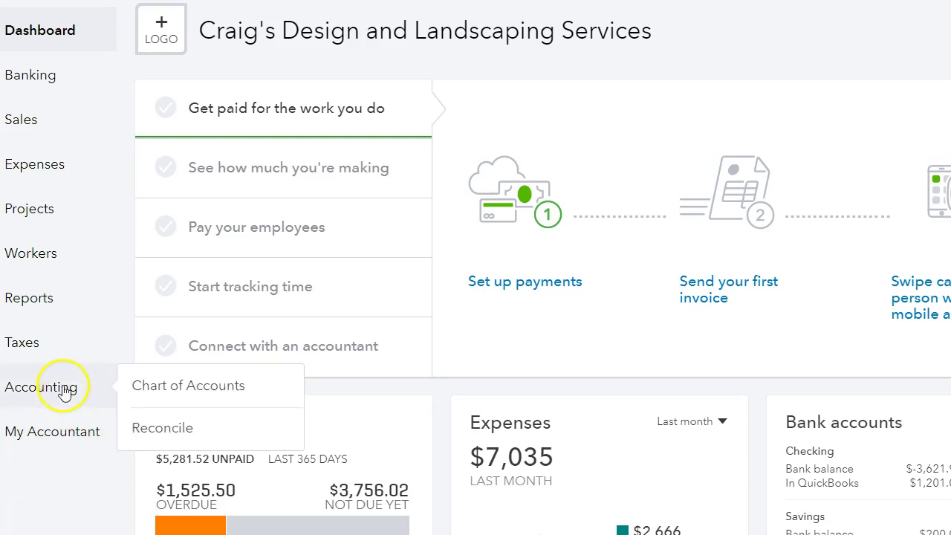
left_click(202, 397)
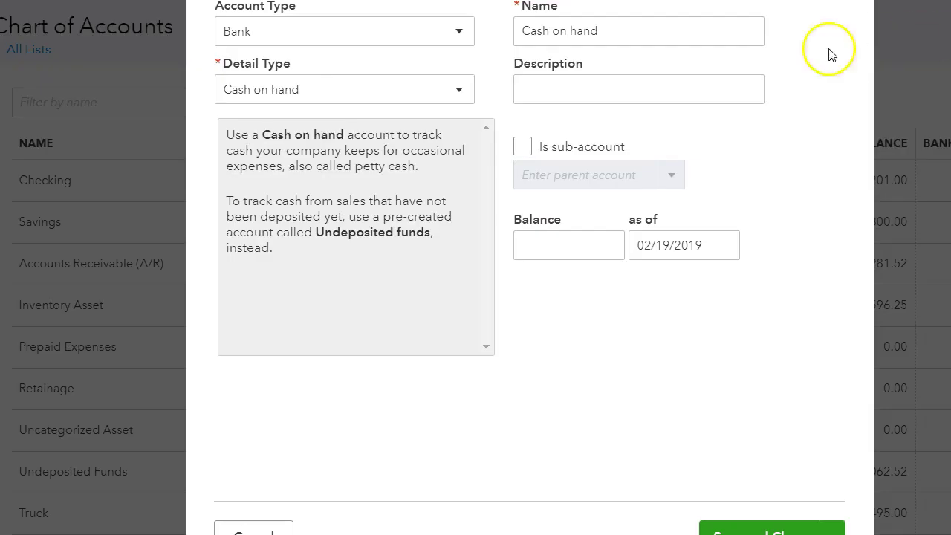
left_click(453, 32)
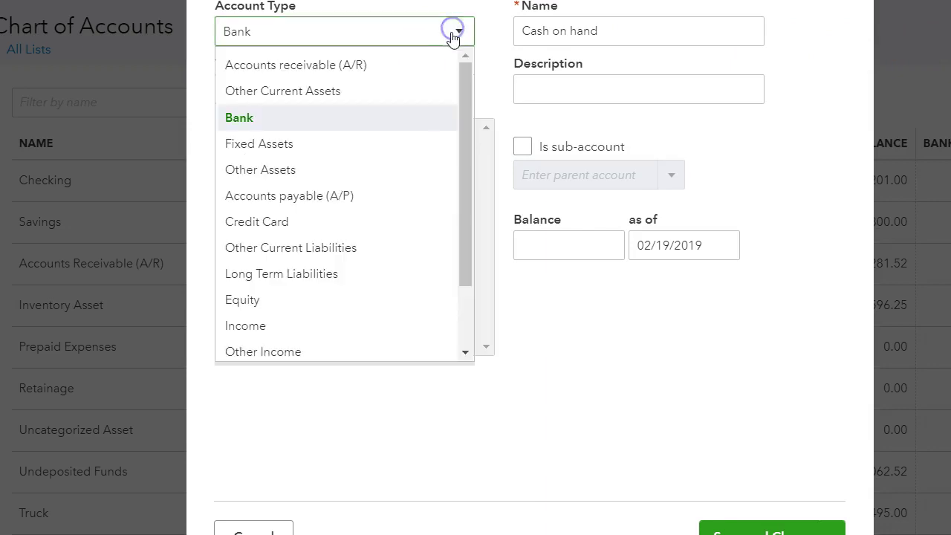
left_click(351, 100)
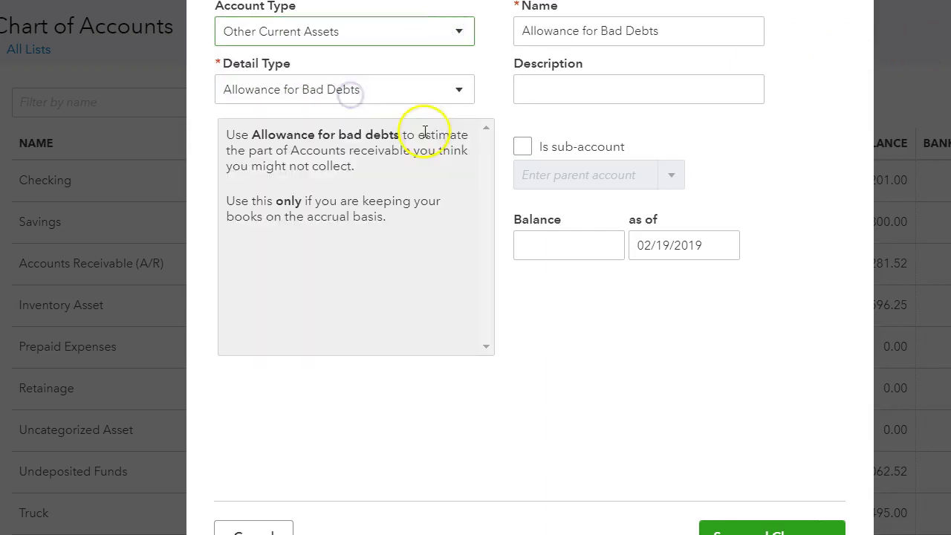
left_click(448, 90)
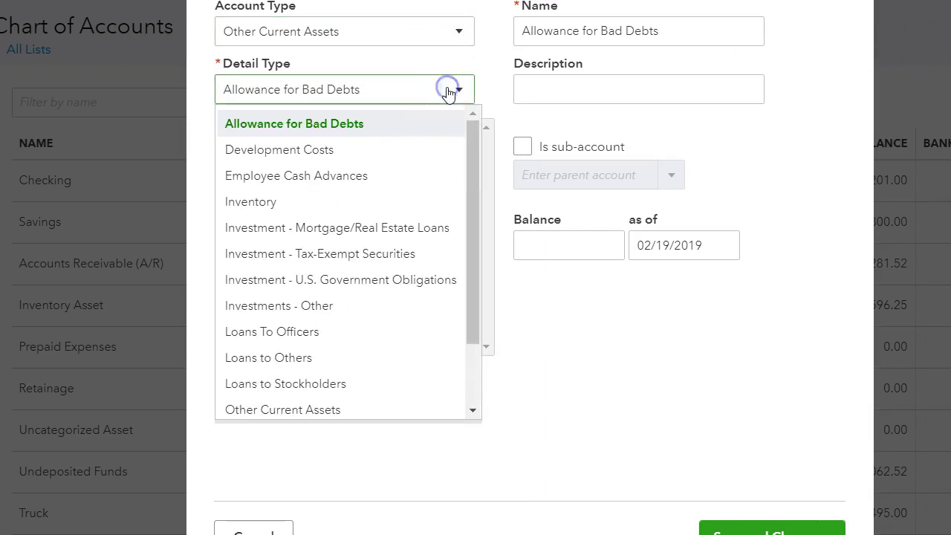
left_click_drag(474, 143, 473, 254)
left_click(265, 377)
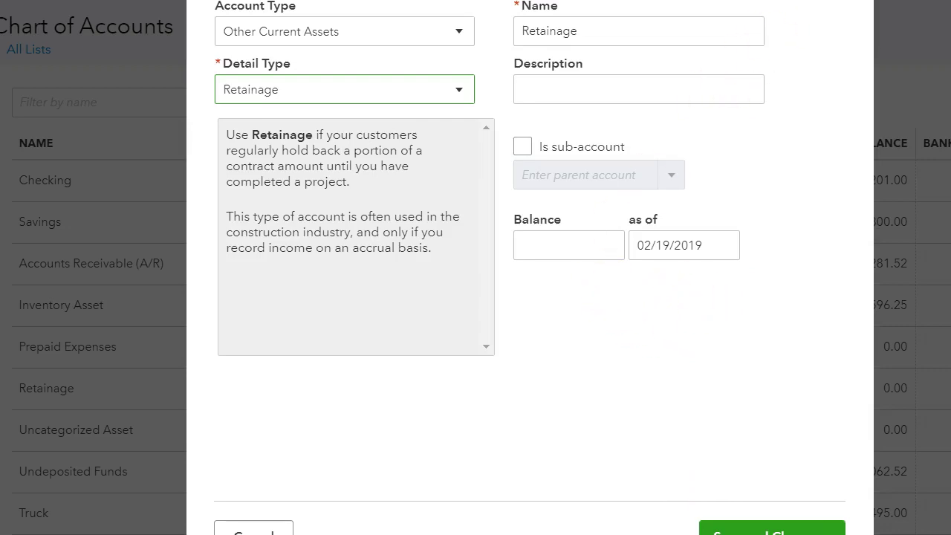
left_click(772, 531)
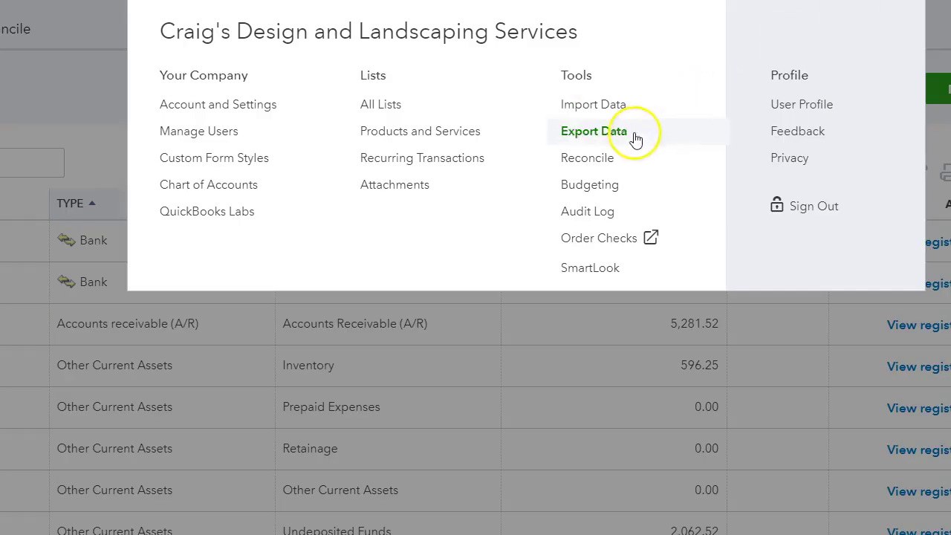
- Open the Products and Services list and look through the items down to those listed after Refunds & Allowances
left_click(416, 132)
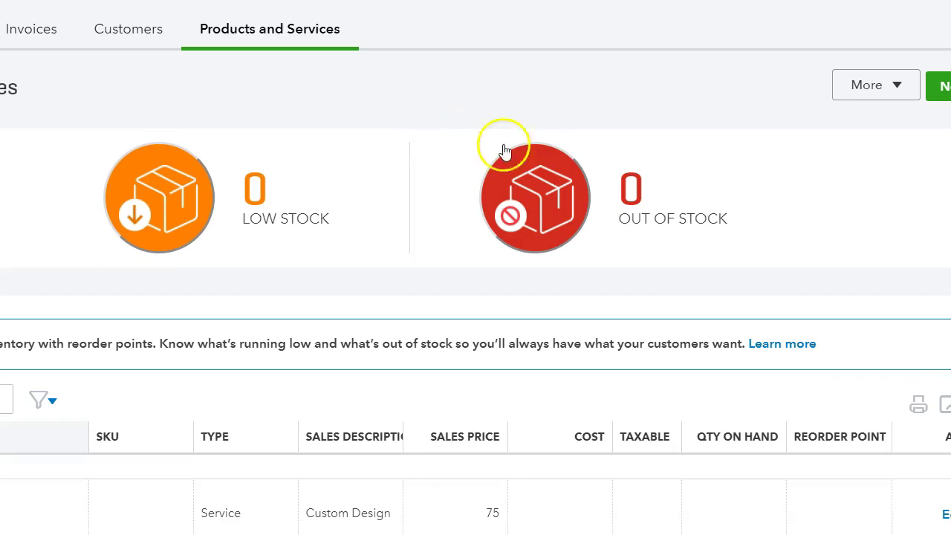
scroll(636, 254, "down", 5)
scroll(637, 271, "down", 5)
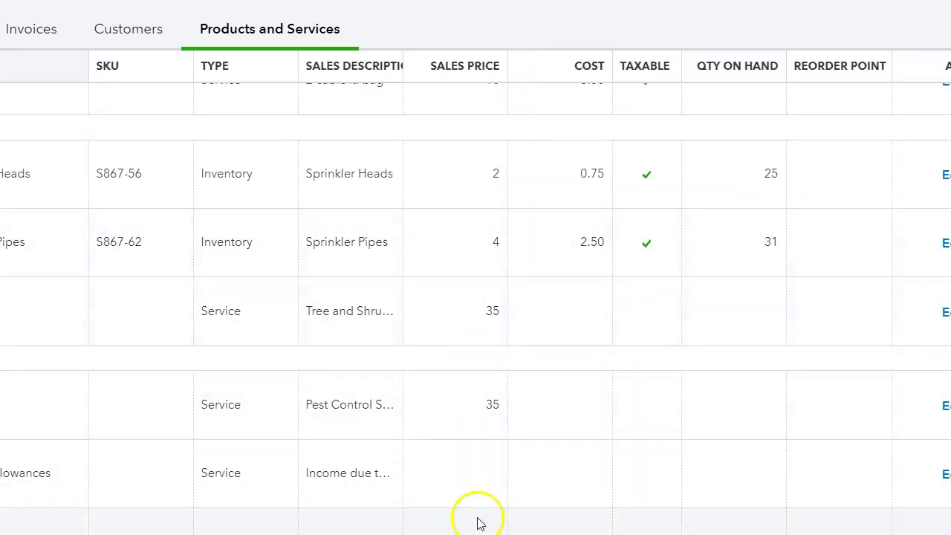
left_click(854, 518)
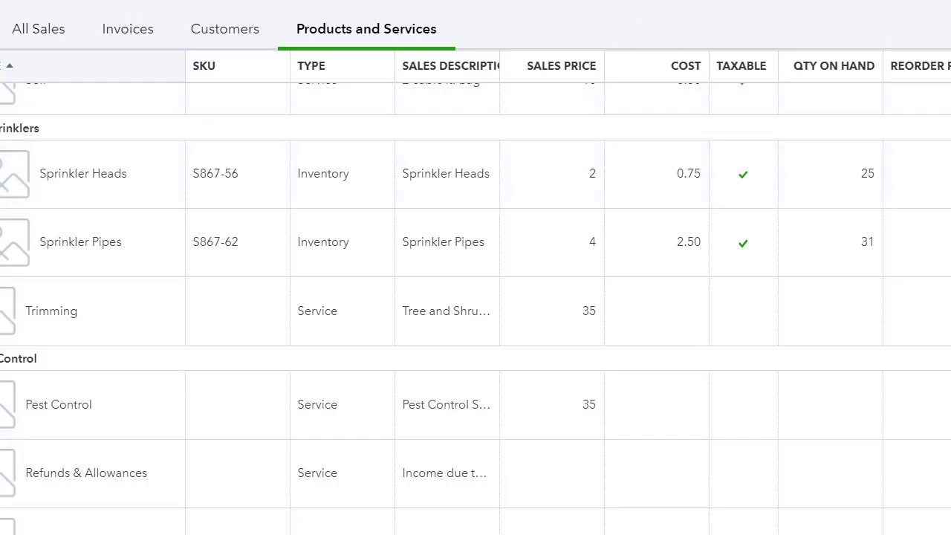
- Start a new invoice for the customer Amy's Bird Sanctuary
left_click(145, 29)
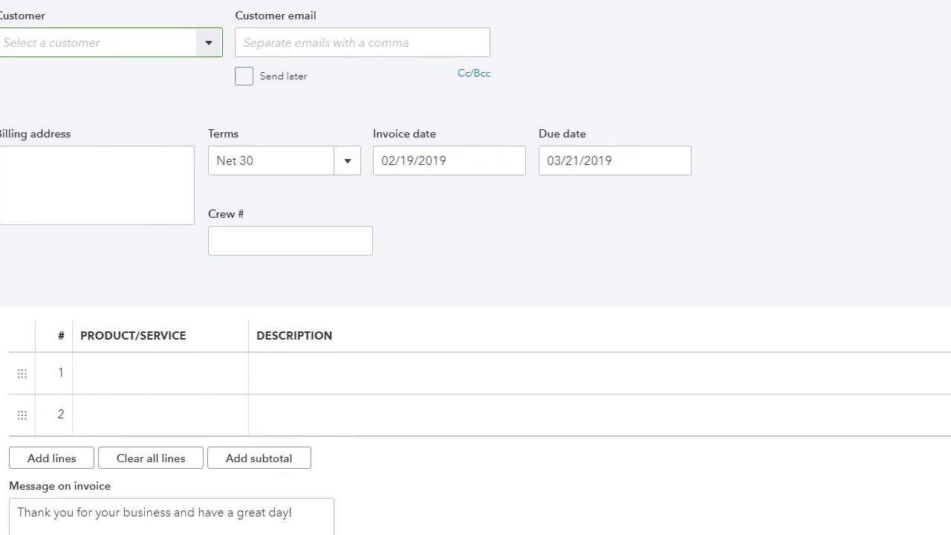
left_click(209, 43)
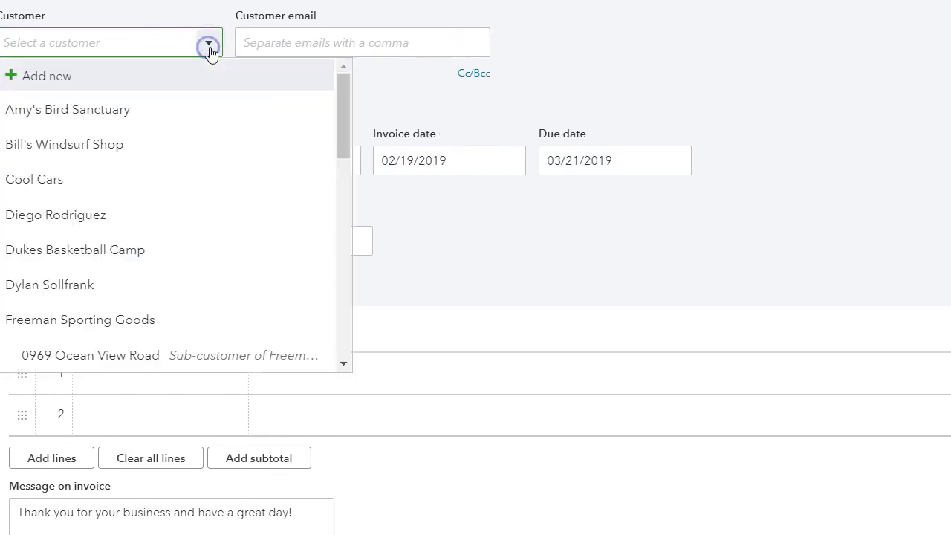
left_click(117, 110)
- Fill the first invoice line with the Design:Fountains:Concrete item at a rate of 5,000
left_click(186, 366)
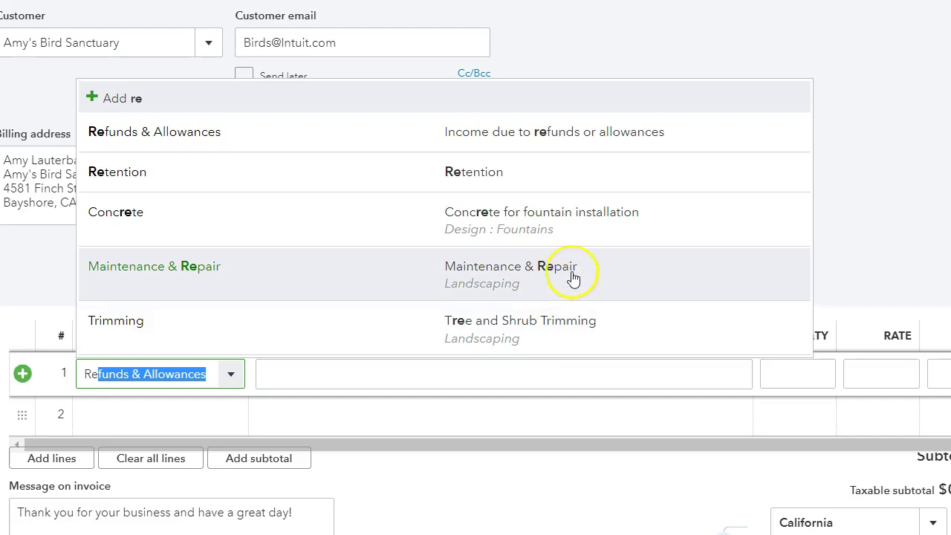
left_click(565, 225)
left_click(860, 379)
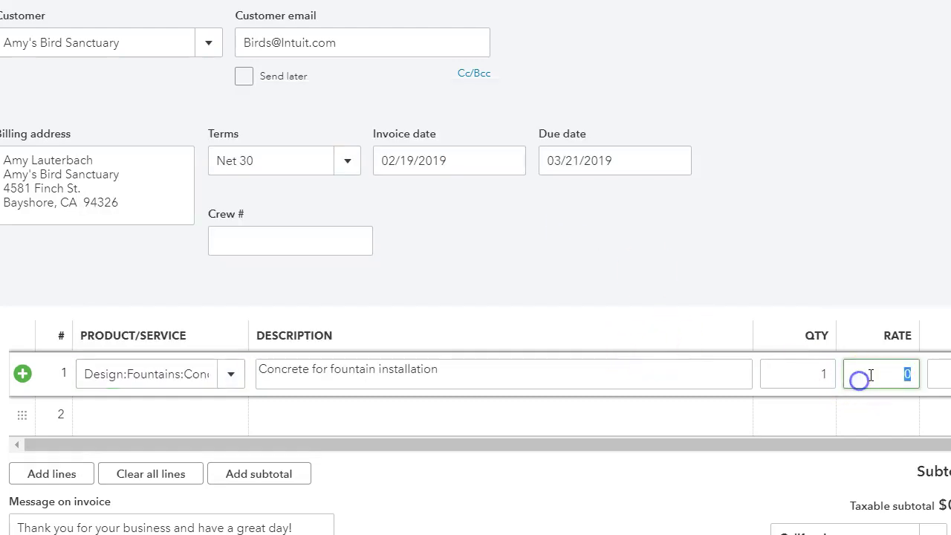
left_click(813, 180)
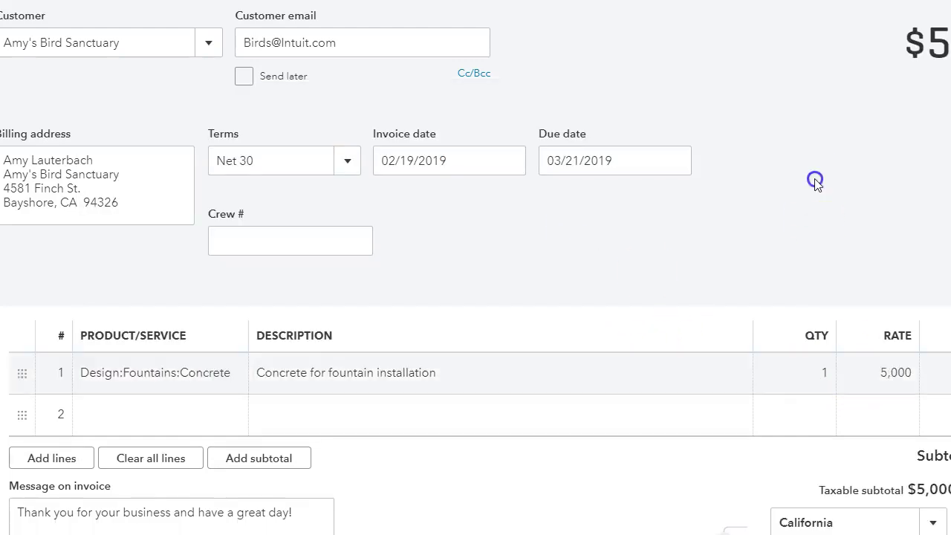
- Add a second invoice line for the Retention item at a rate of -500 and save the invoice
left_click(159, 417)
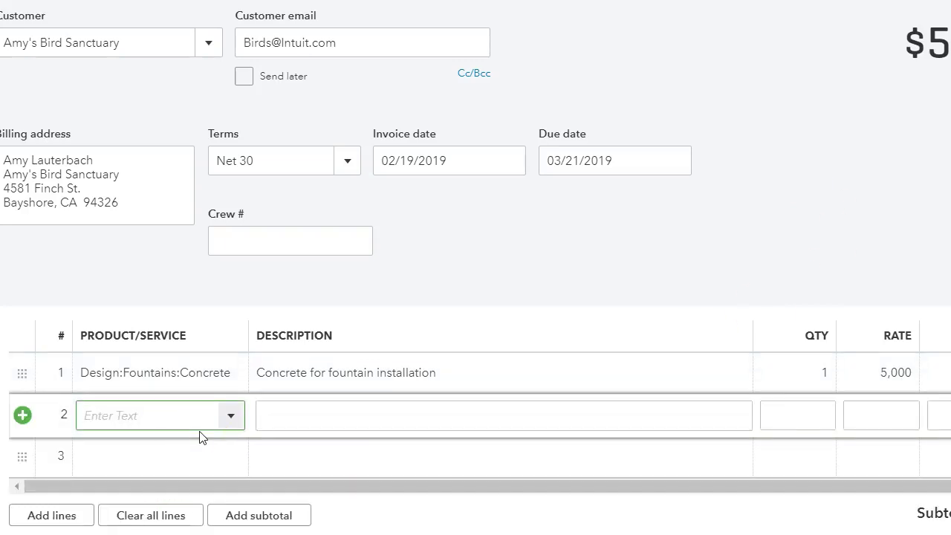
type("Retention")
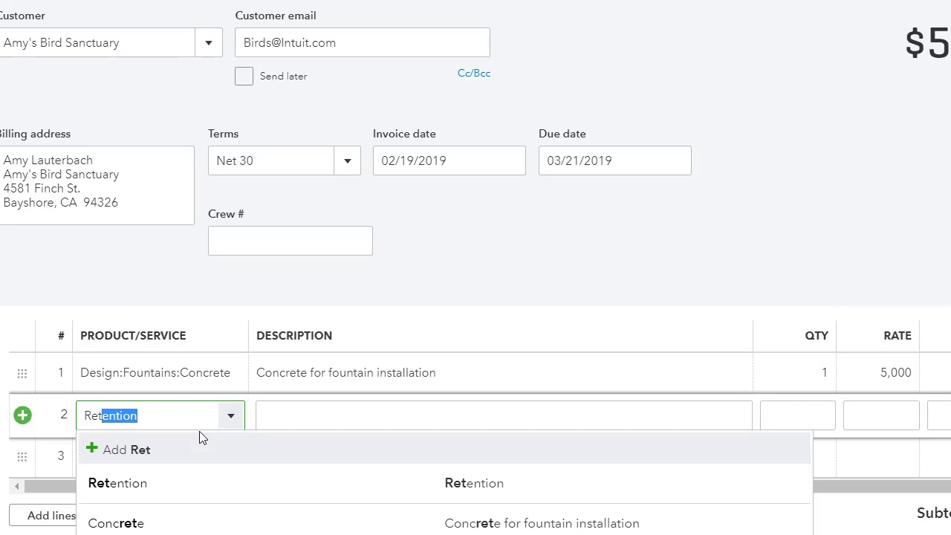
left_click(197, 483)
left_click(860, 415)
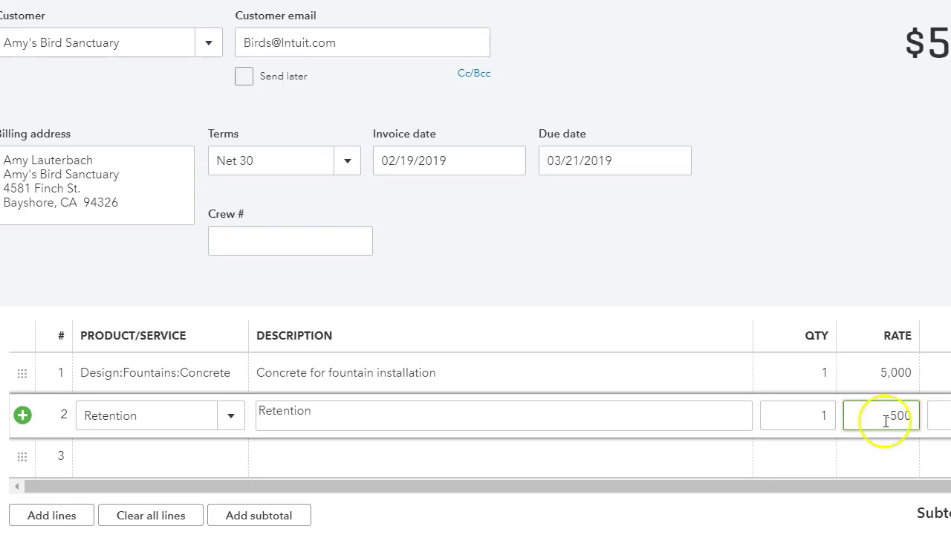
left_click(877, 237)
left_click(445, 372)
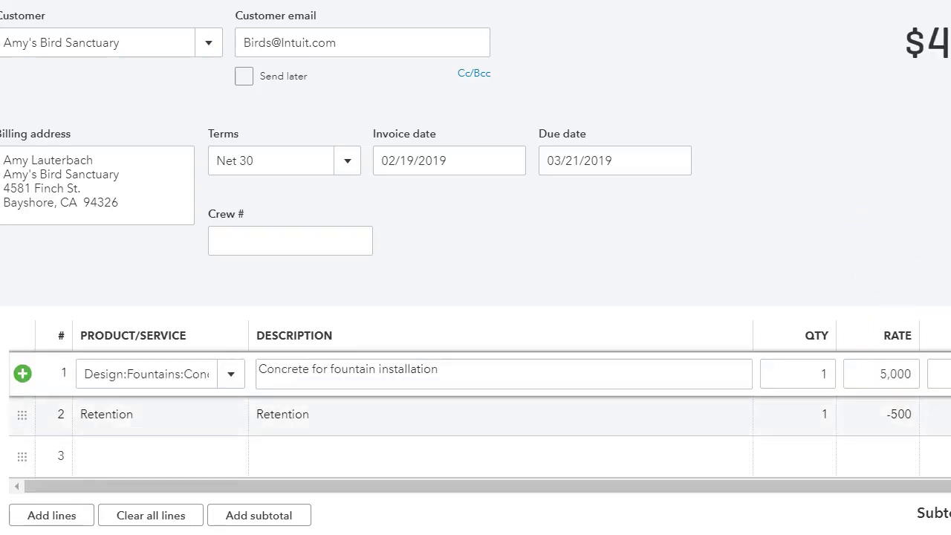
left_click(446, 414)
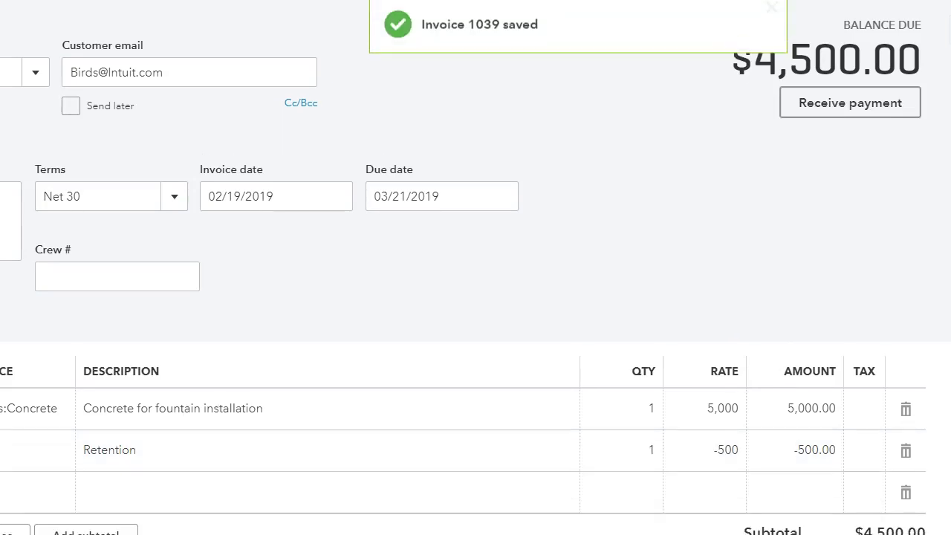
- Return to the Chart of Accounts and open the Retainage account's register, dismissing the introductory tip
scroll(475, 312, "down", 3)
left_click(34, 446)
left_click(44, 401)
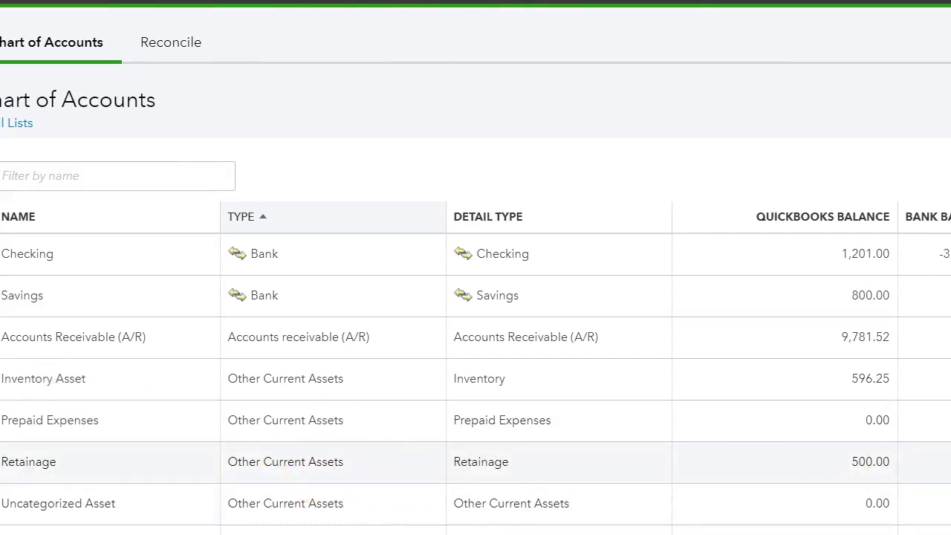
left_click(475, 461)
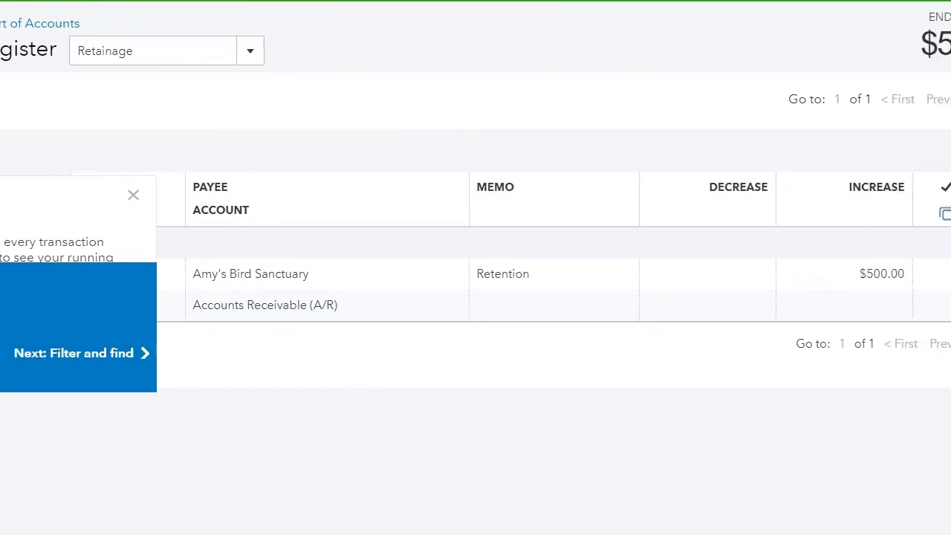
left_click(121, 196)
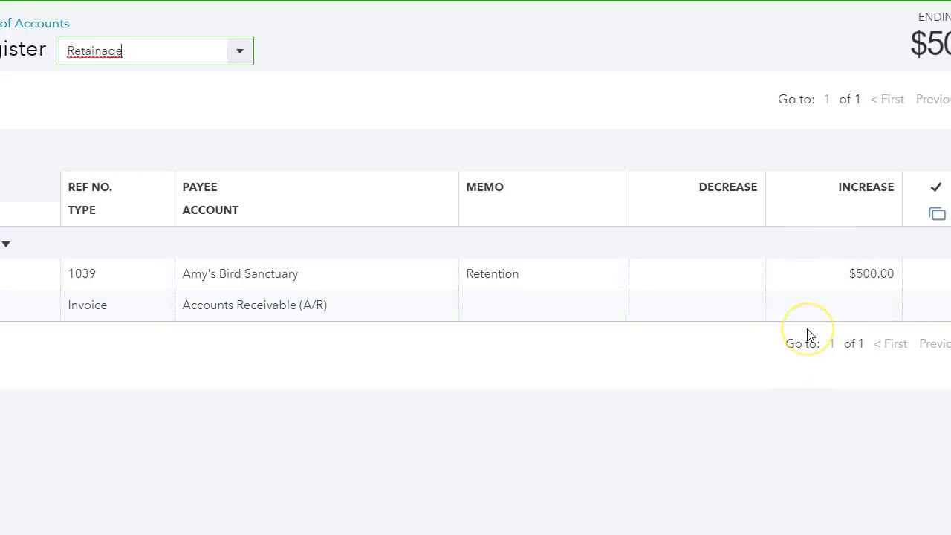
- Start a bank deposit and assign the Retainage account to the first line of additional funds
left_click(916, 25)
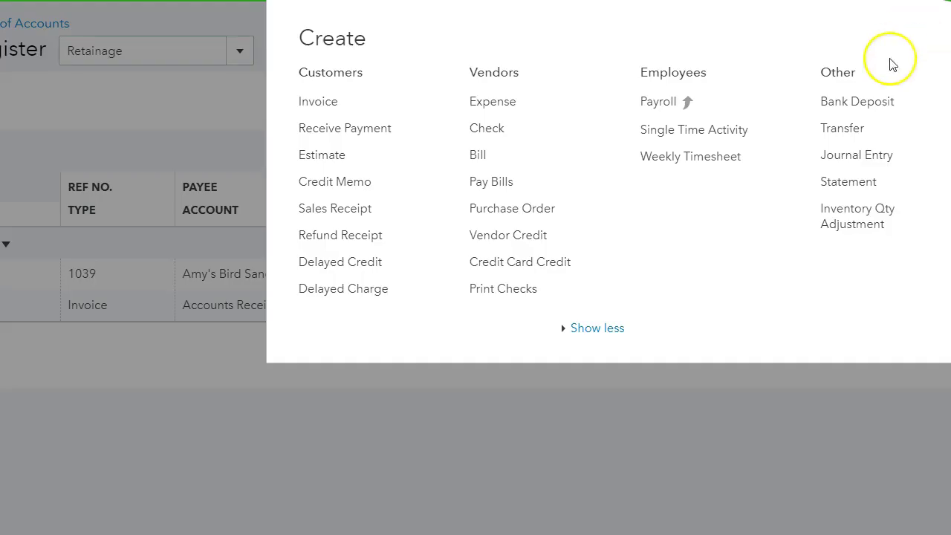
left_click(852, 101)
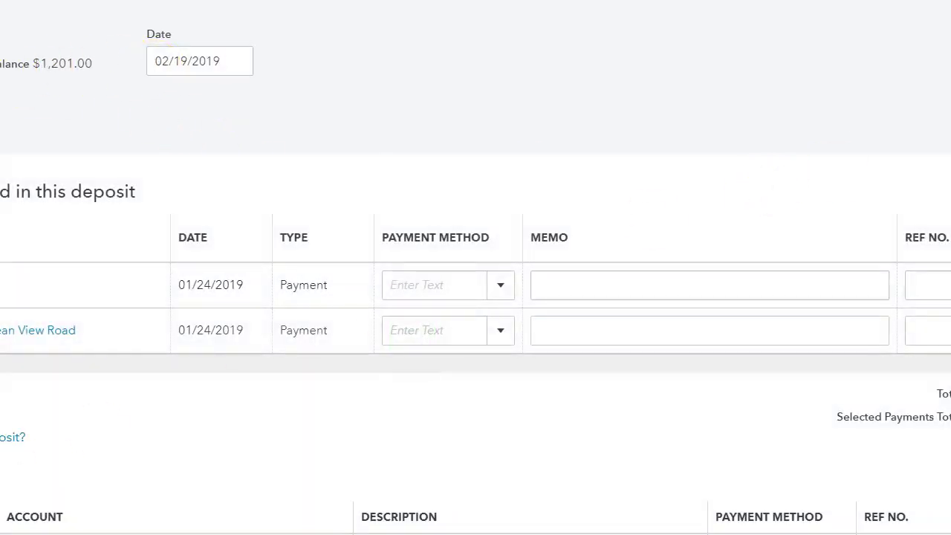
scroll(649, 344, "down", 3)
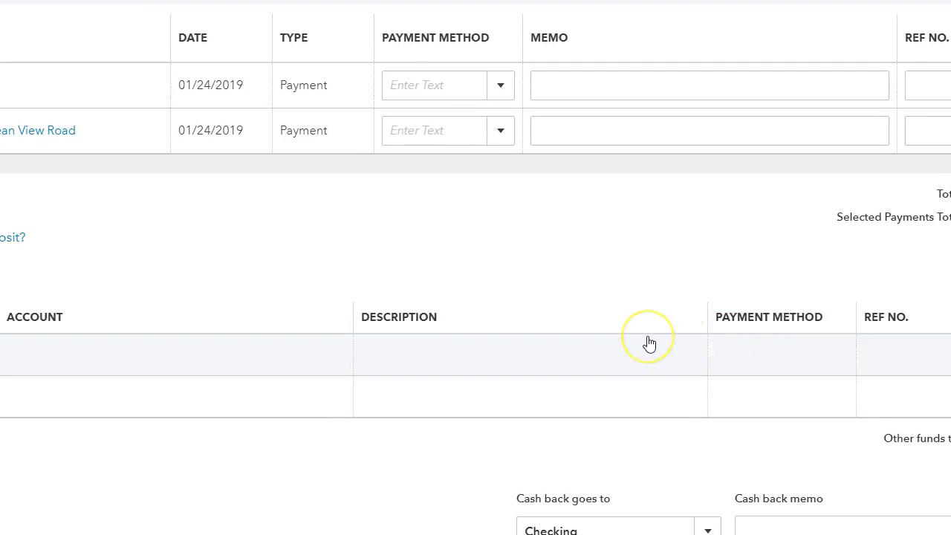
left_click(99, 362)
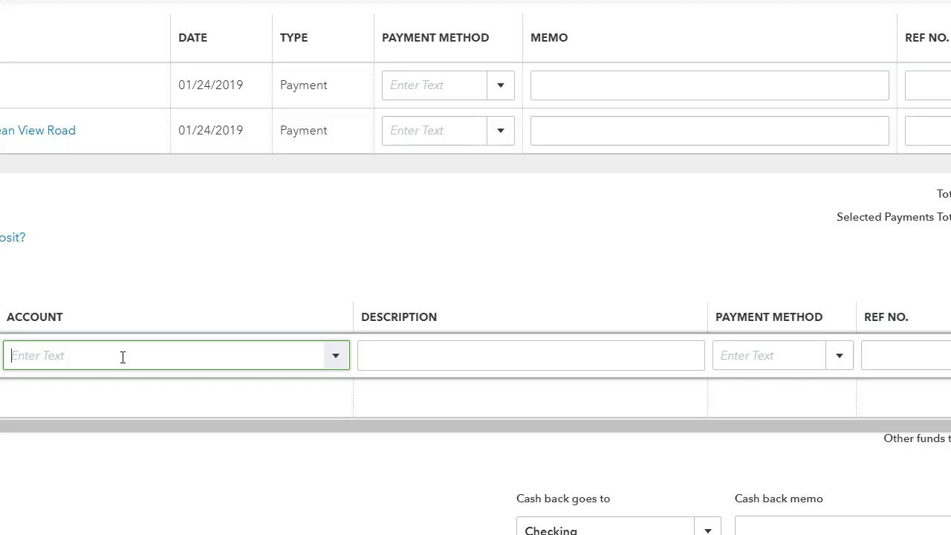
type("retu")
key("BackSpace")
type("e")
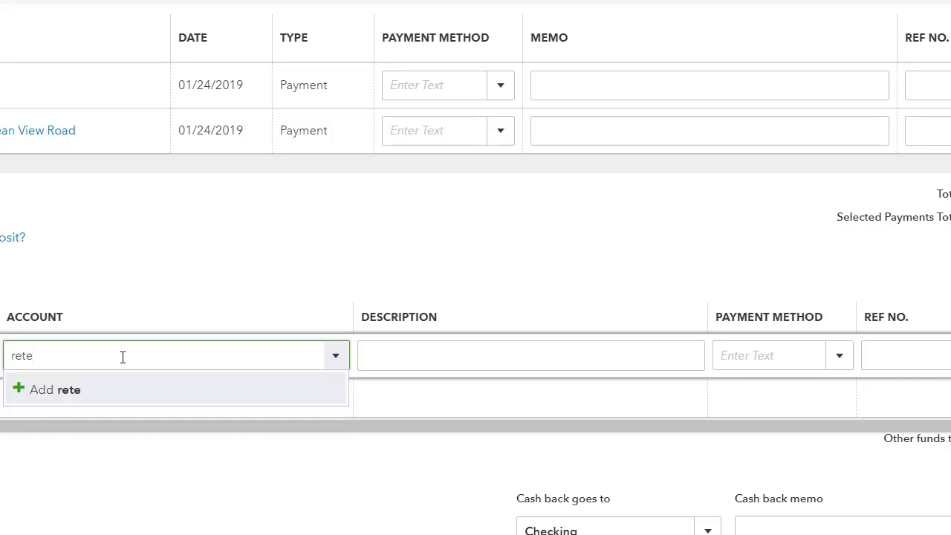
key("BackSpace")
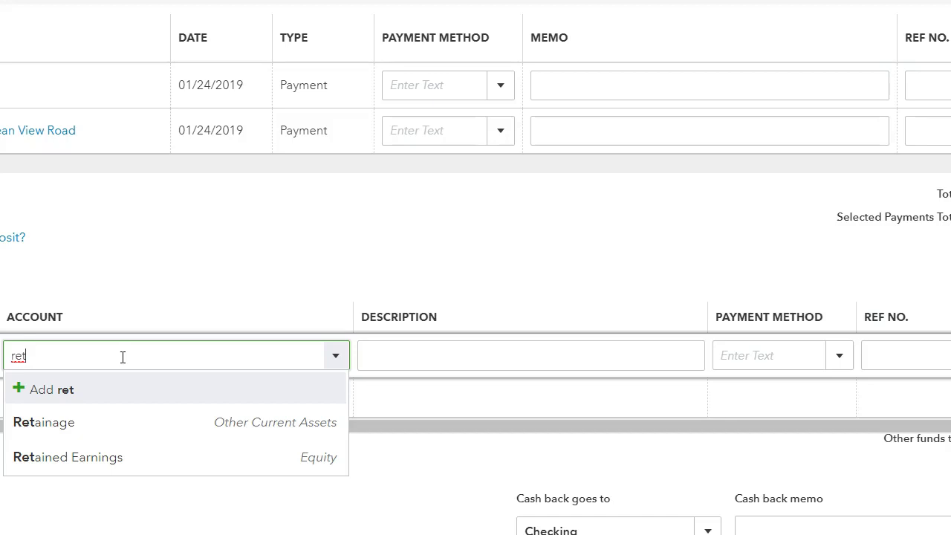
left_click(91, 422)
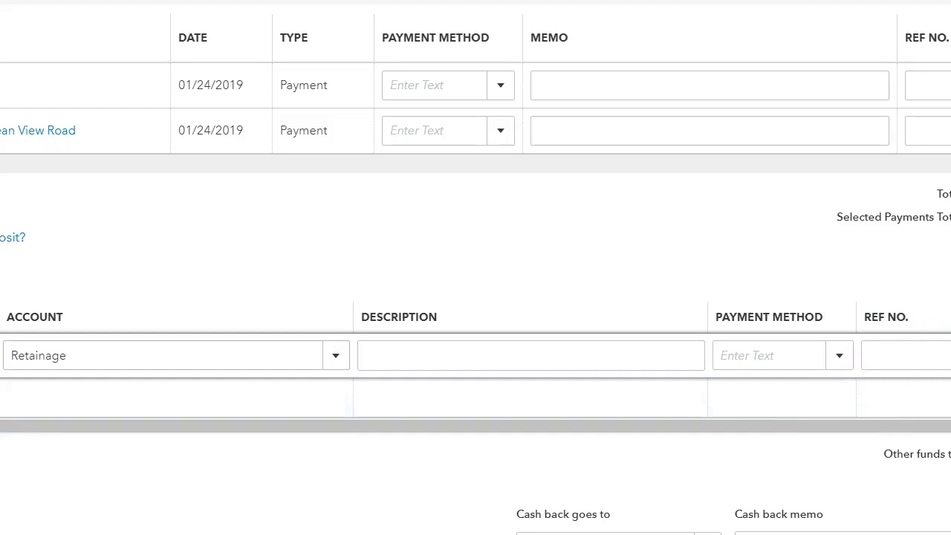
- Set the bank deposit's date to 02/20/2019
left_click(590, 227)
scroll(476, 267, "up", 3)
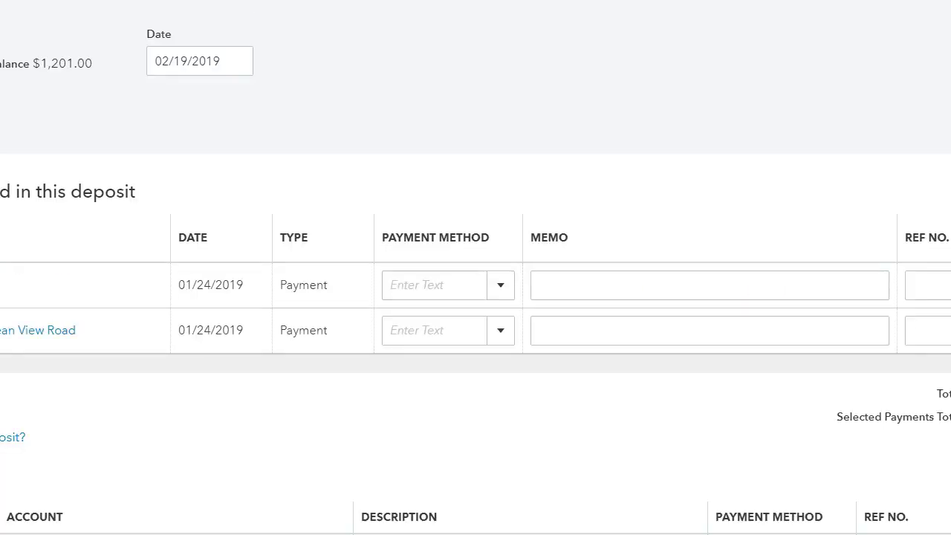
left_click(238, 62)
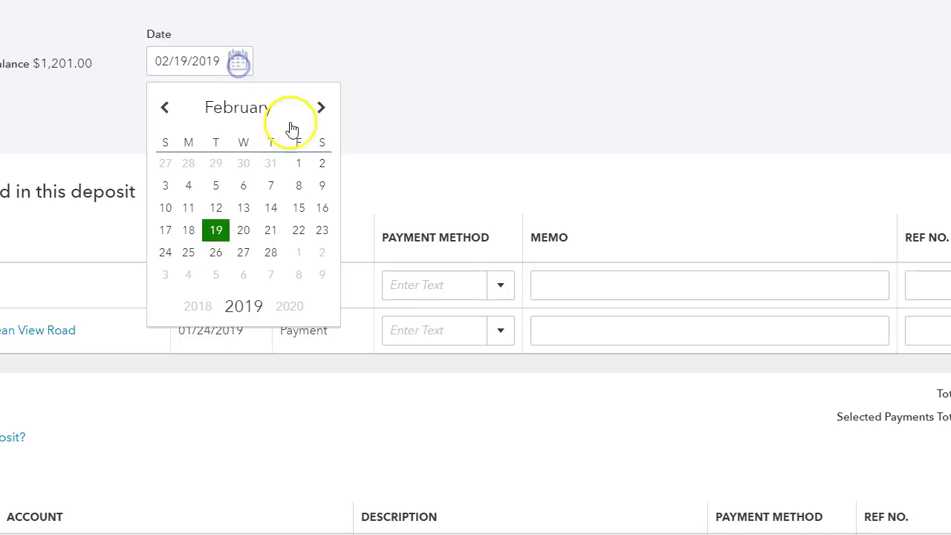
left_click(244, 231)
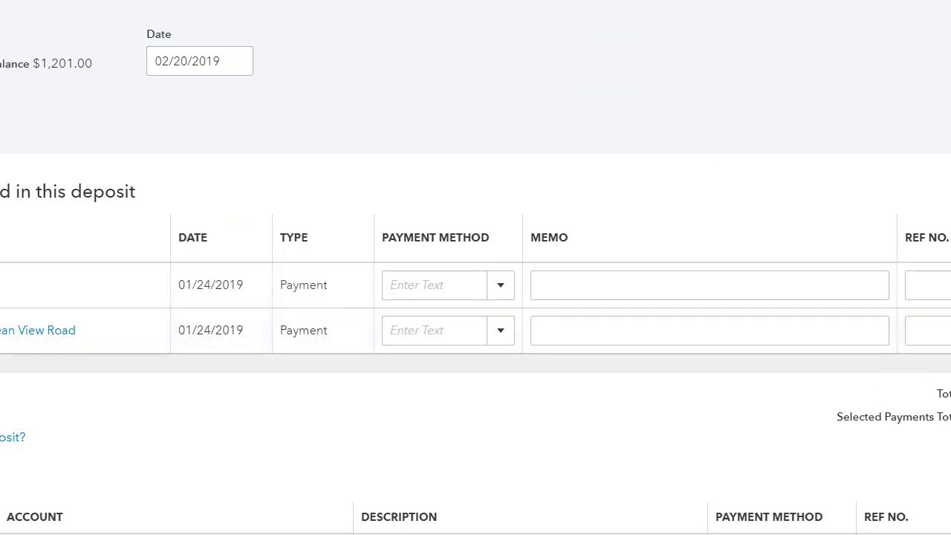